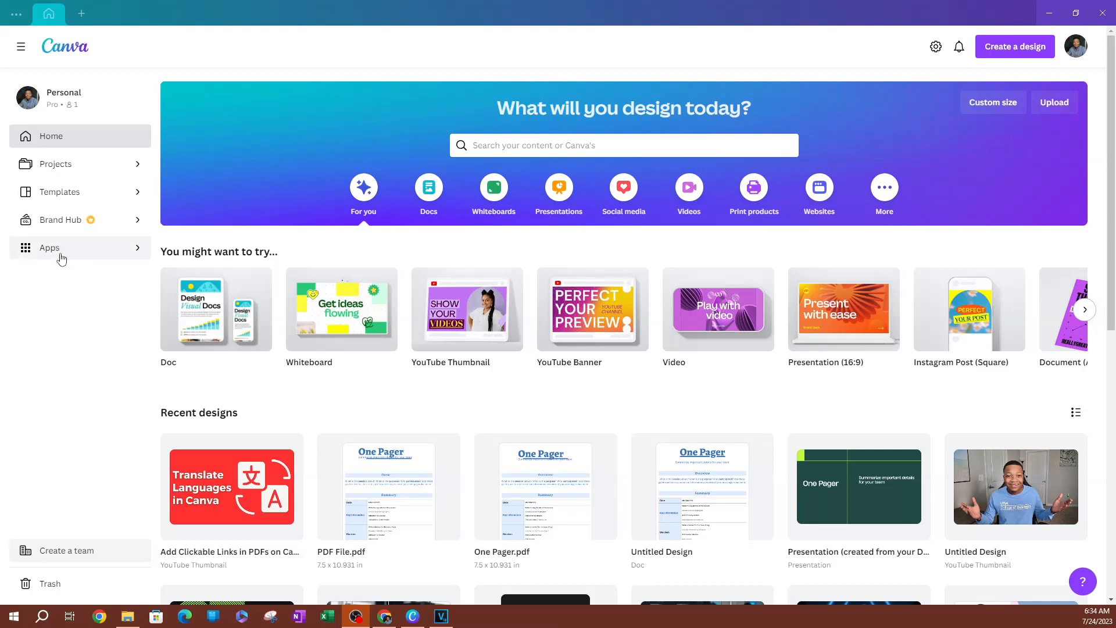
Search the apps directory for the Text to Image app.
{"action": "left_click", "coordinate": [72, 253]}
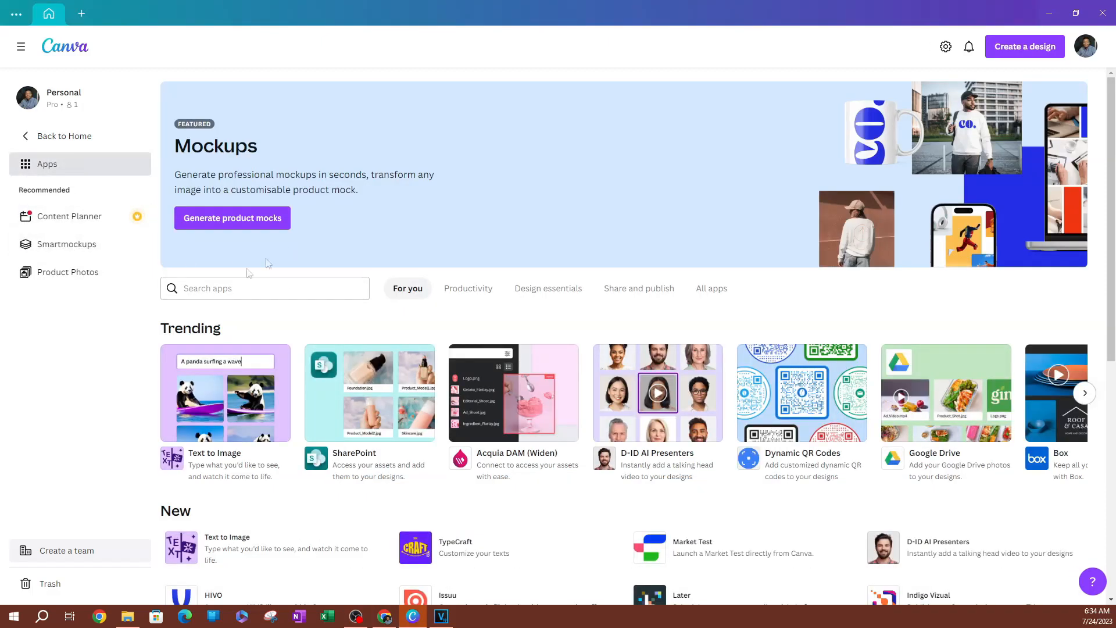
{"action": "left_click", "coordinate": [238, 293]}
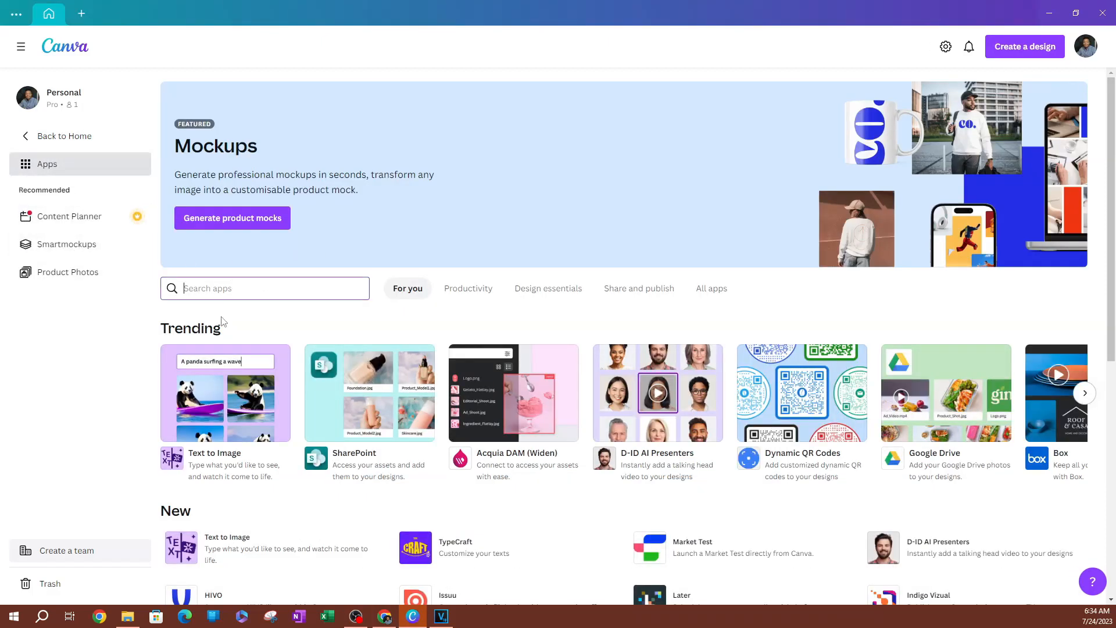
{"action": "type", "text": "text to"}
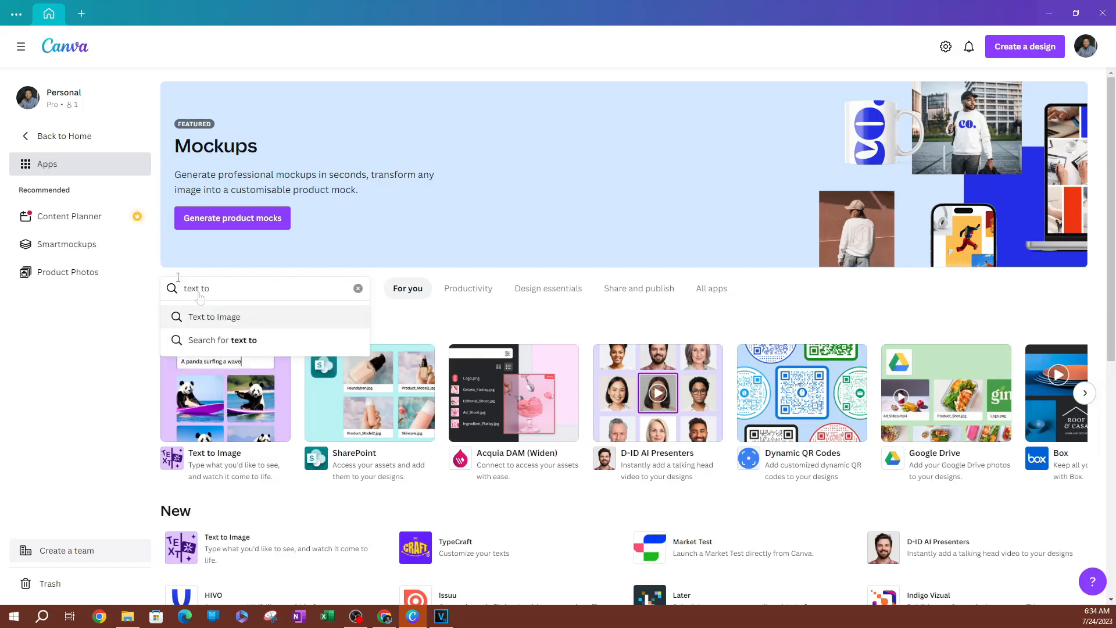
{"action": "left_click", "coordinate": [220, 321]}
{"action": "scroll", "coordinate": [414, 440], "scroll_direction": "down", "scroll_amount": 1}
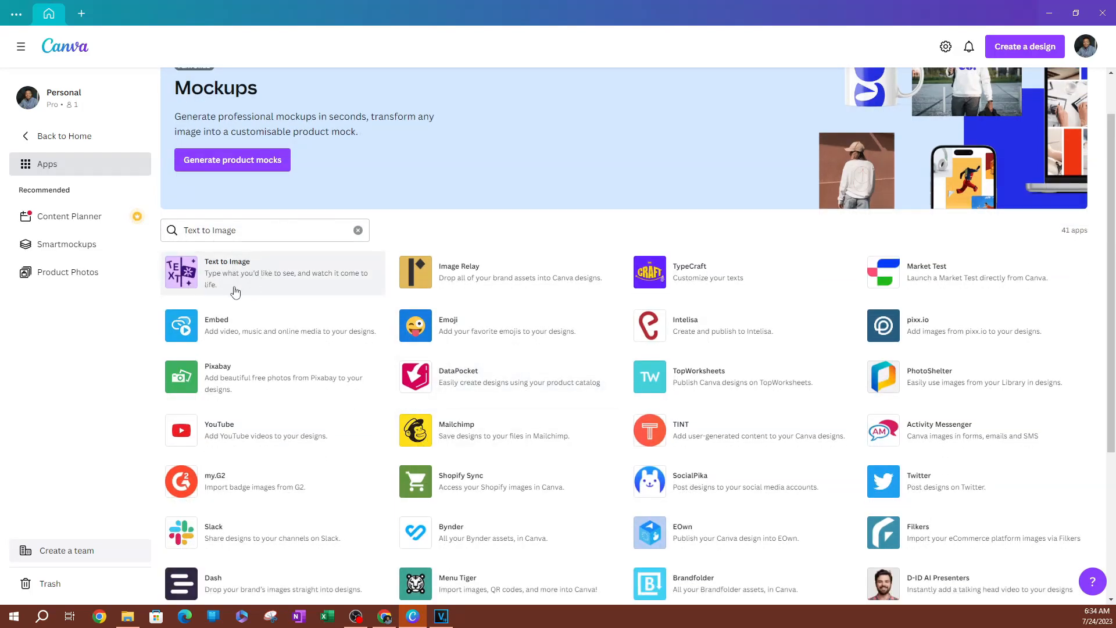
Return to the home page and open the green One Pager presentation from the recent designs.
{"action": "left_click", "coordinate": [80, 137]}
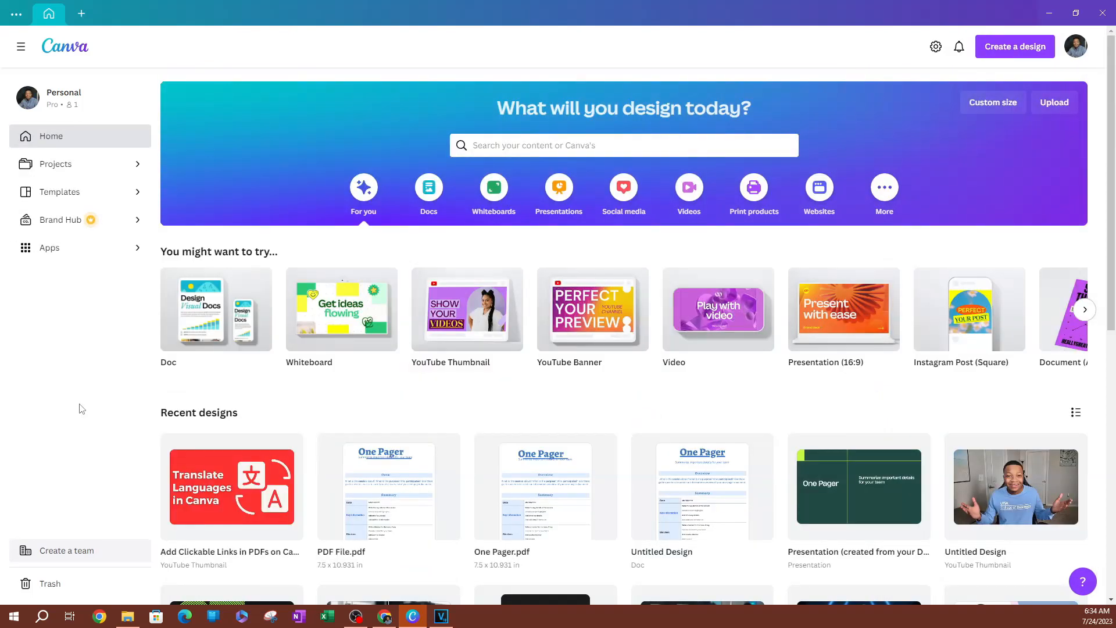
{"action": "scroll", "coordinate": [490, 464], "scroll_direction": "down", "scroll_amount": 5}
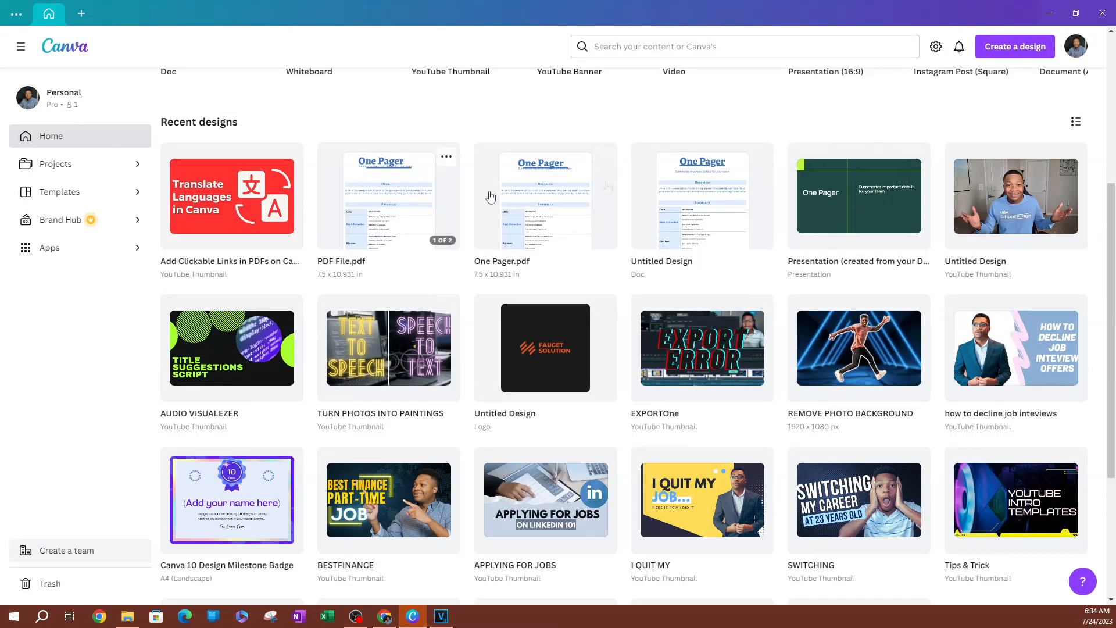
{"action": "left_click", "coordinate": [858, 195]}
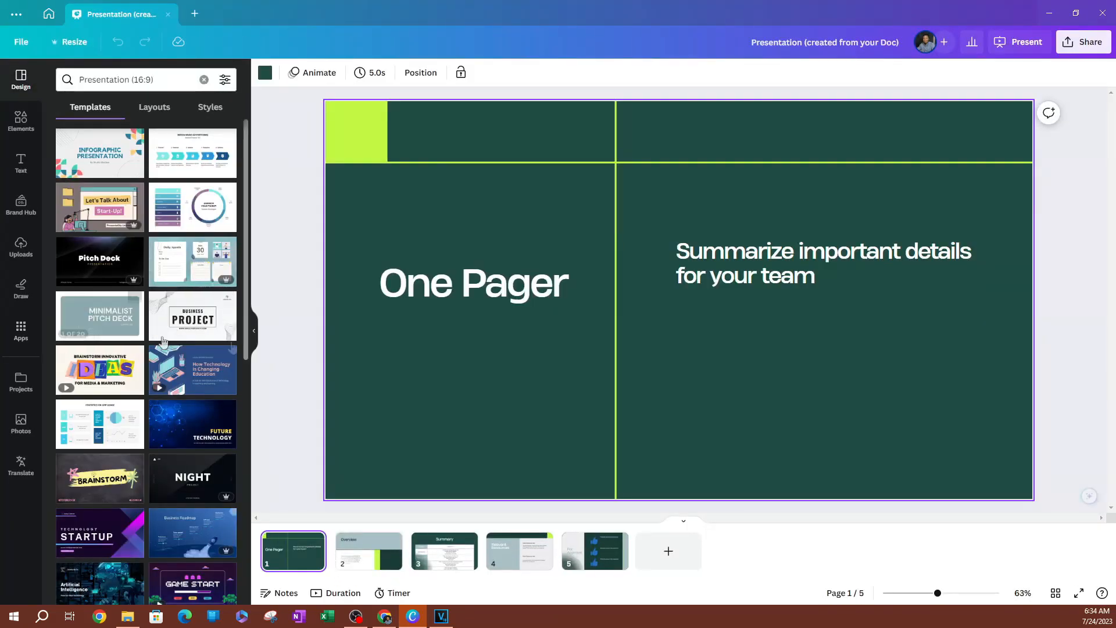
Search for the Text to Image app from within the presentation, and close the presentation without using the app.
{"action": "left_click", "coordinate": [21, 329]}
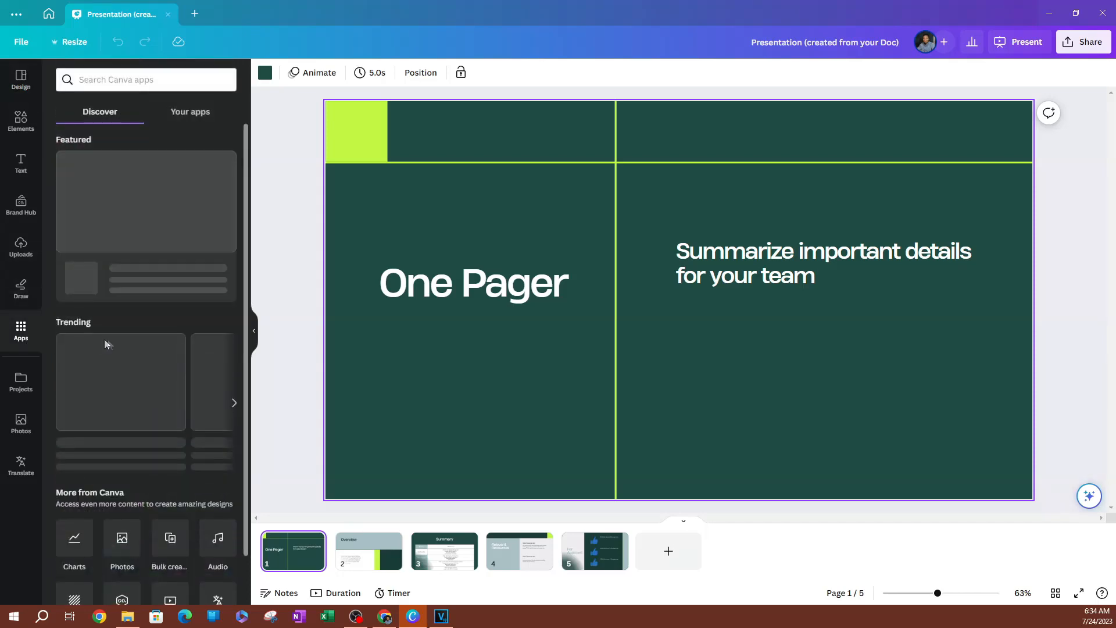
{"action": "left_click", "coordinate": [133, 74]}
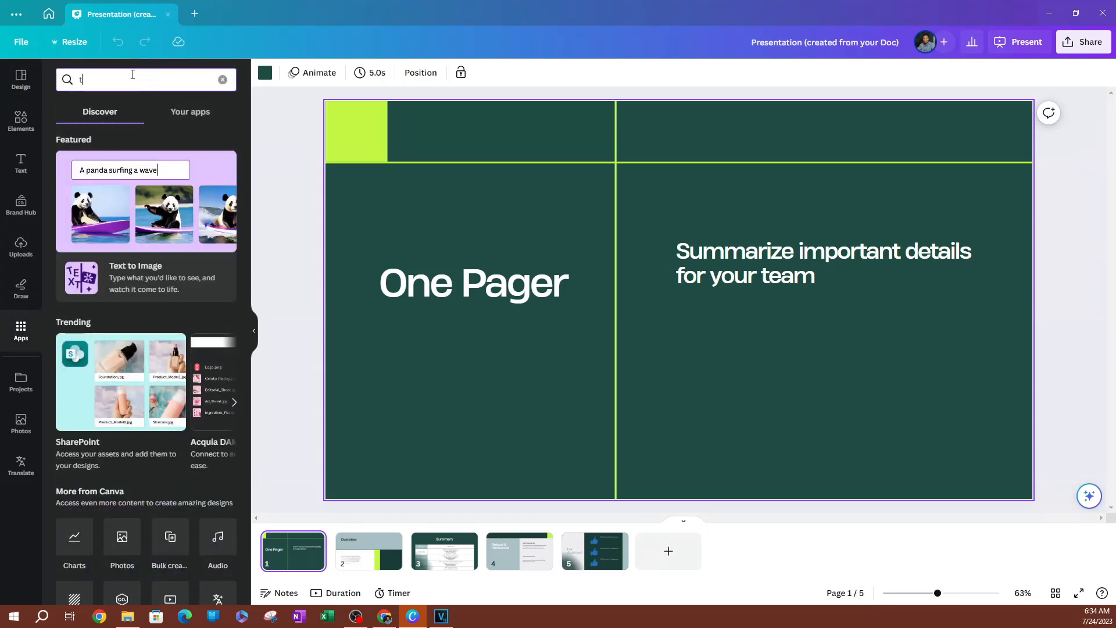
{"action": "type", "text": "text "}
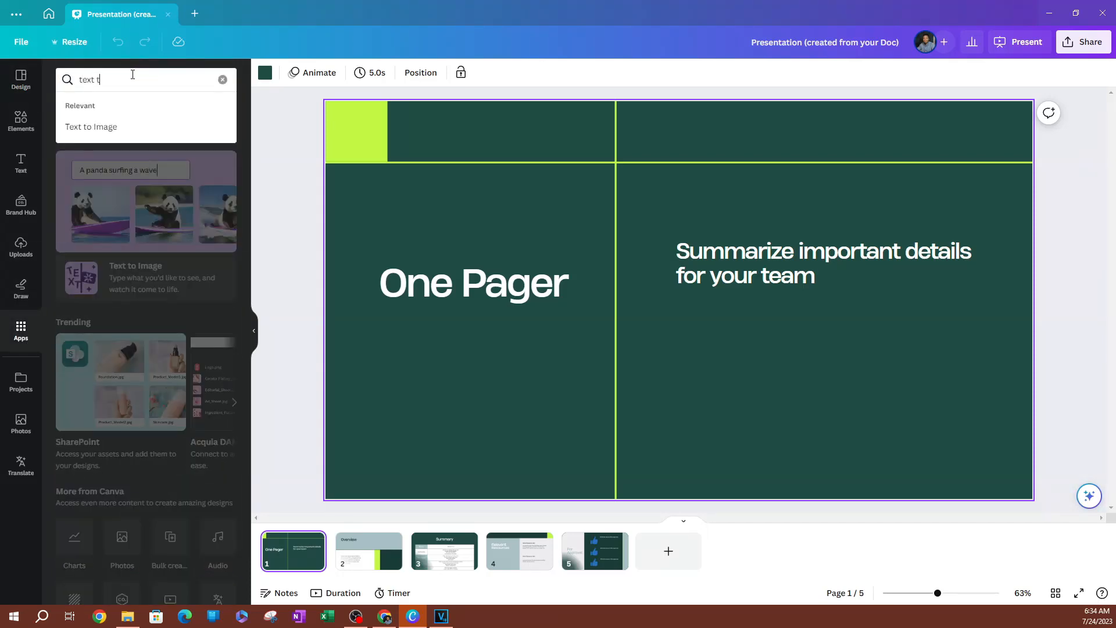
{"action": "type", "text": "t"}
{"action": "left_click", "coordinate": [105, 126]}
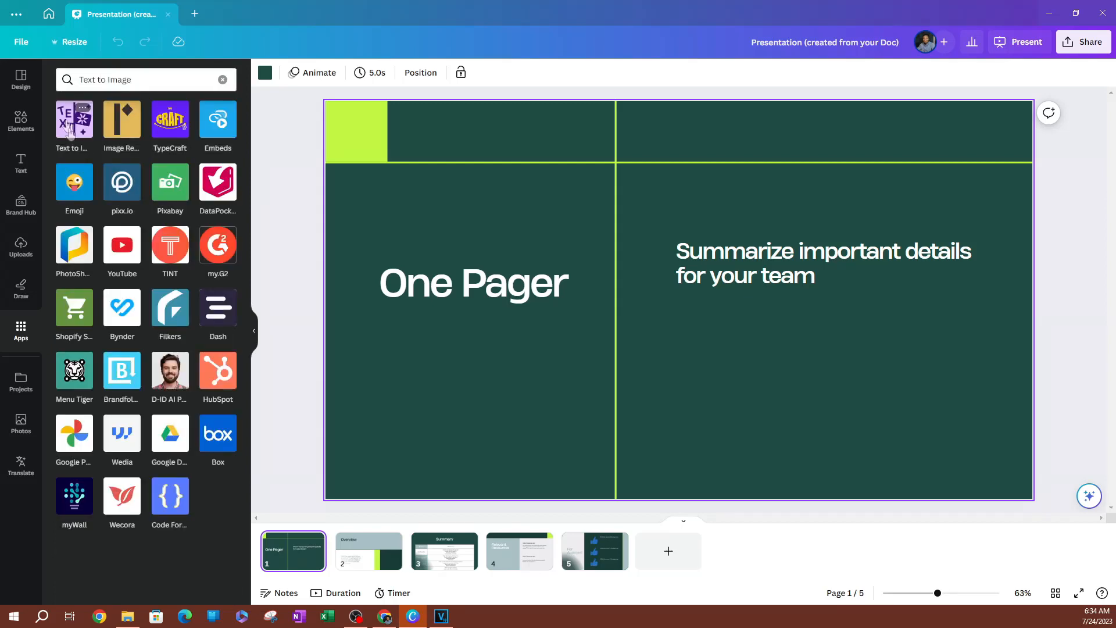
{"action": "left_click", "coordinate": [168, 14]}
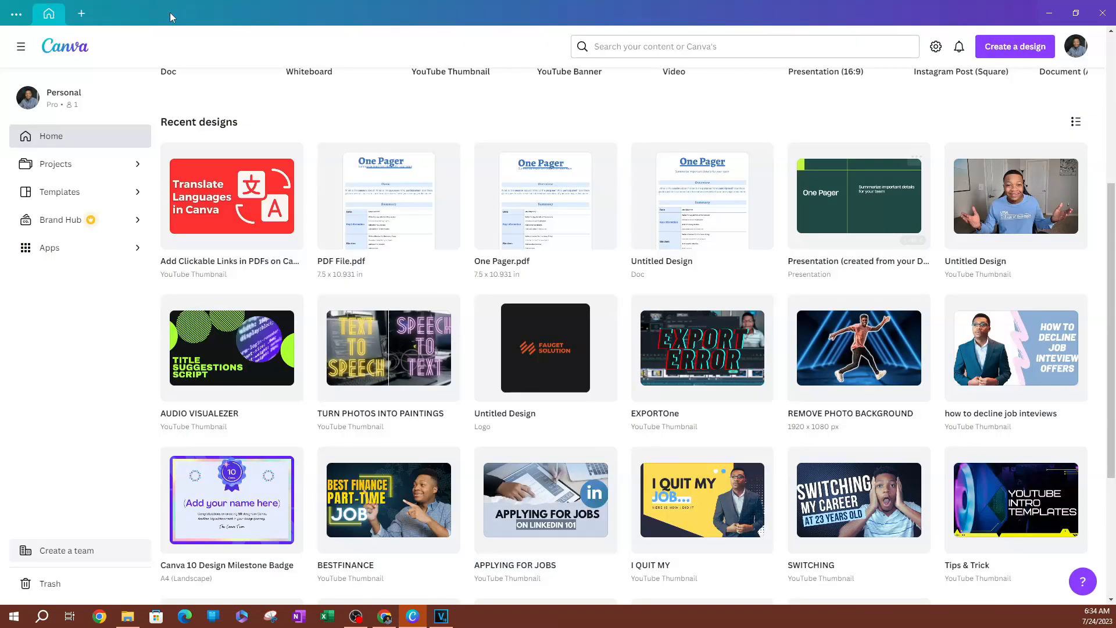
Look up Text to Image in the apps directory on the home page.
{"action": "left_click", "coordinate": [32, 262]}
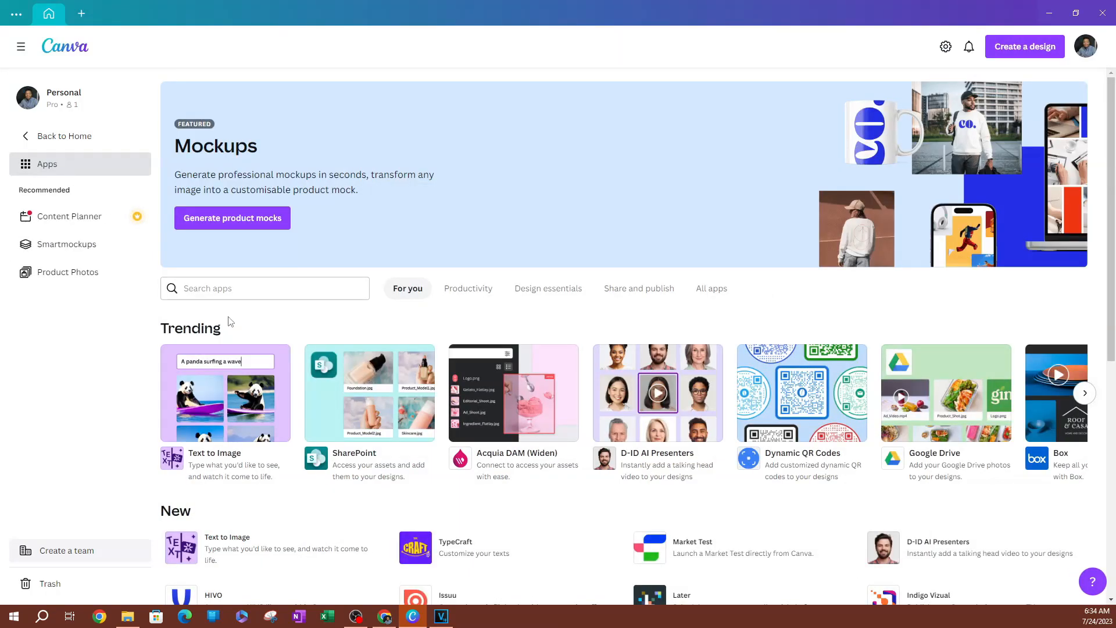
{"action": "left_click", "coordinate": [273, 289]}
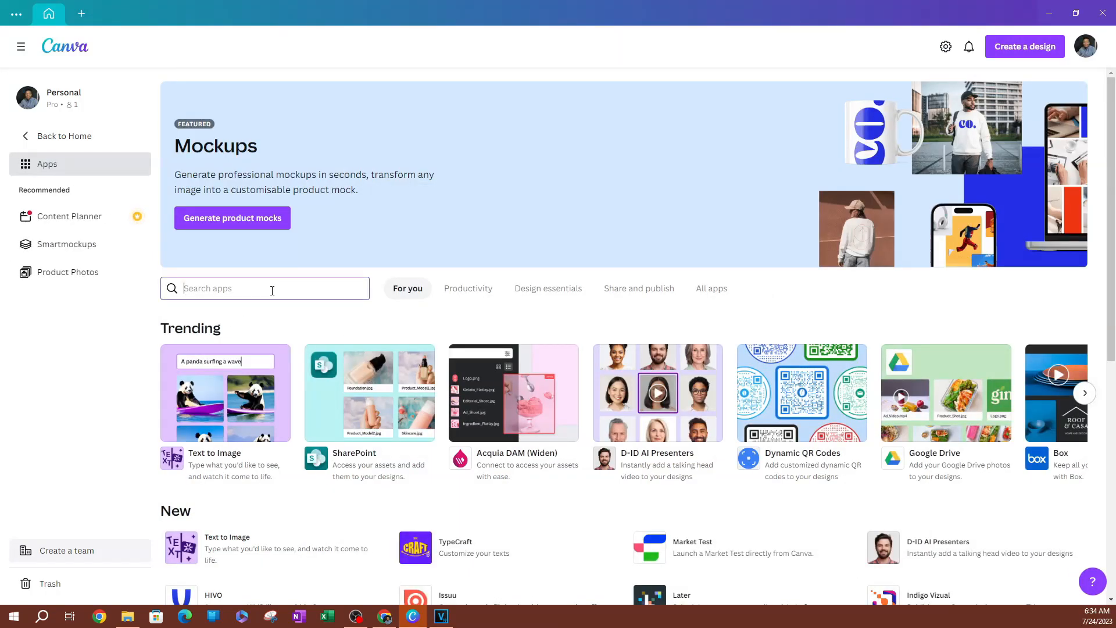
{"action": "type", "text": "text"}
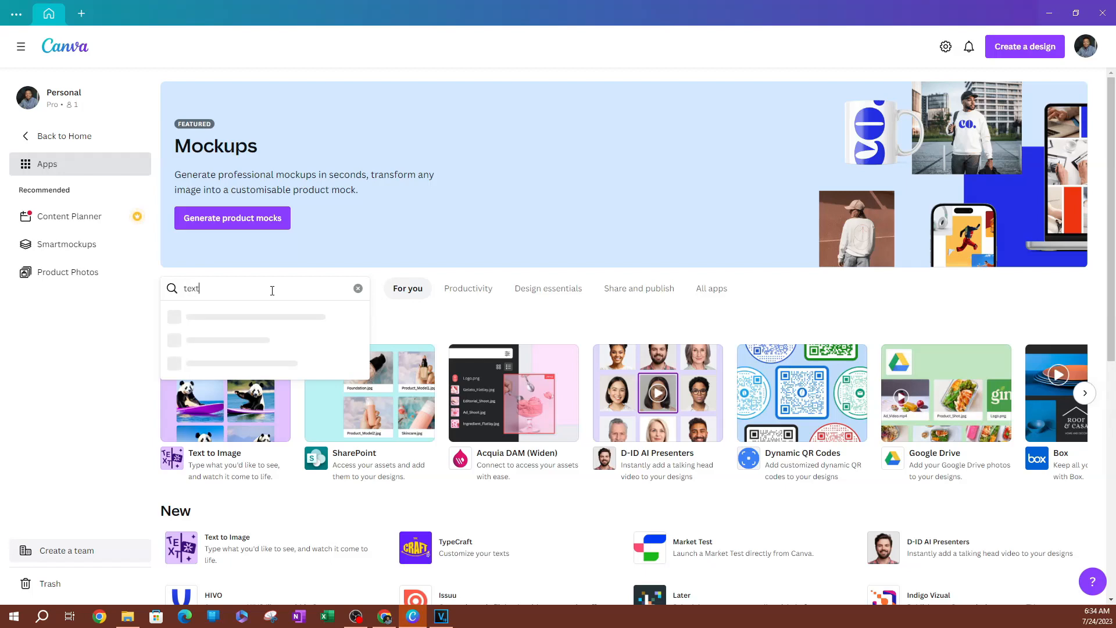
{"action": "type", "text": " to"}
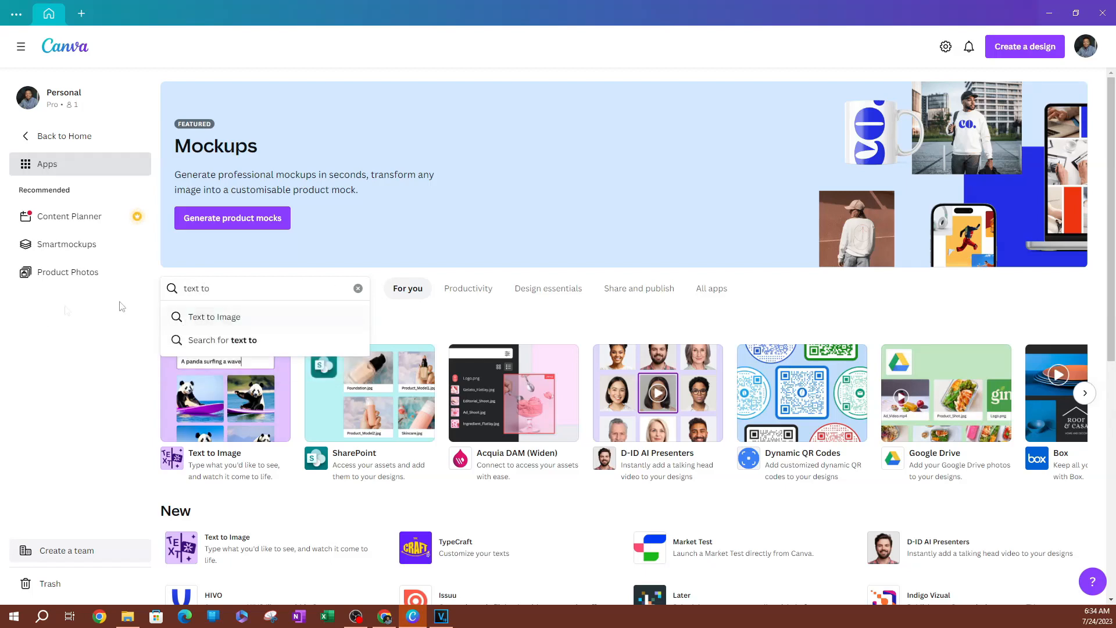
{"action": "left_click", "coordinate": [211, 321]}
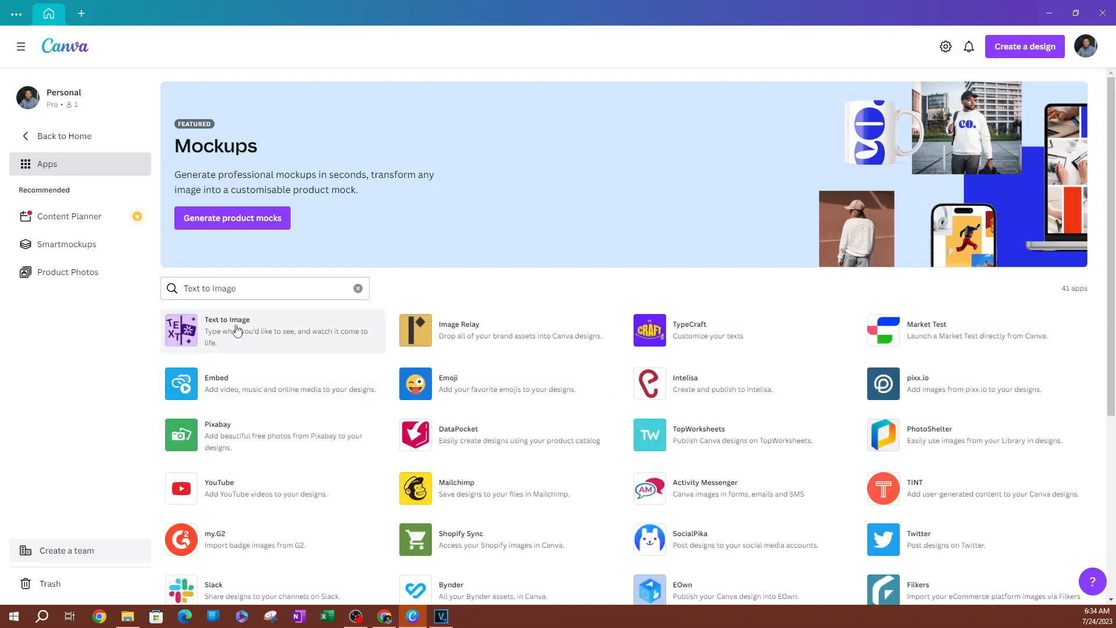
Open the Text to Image app and use it in a new Doc design.
{"action": "left_click", "coordinate": [237, 330]}
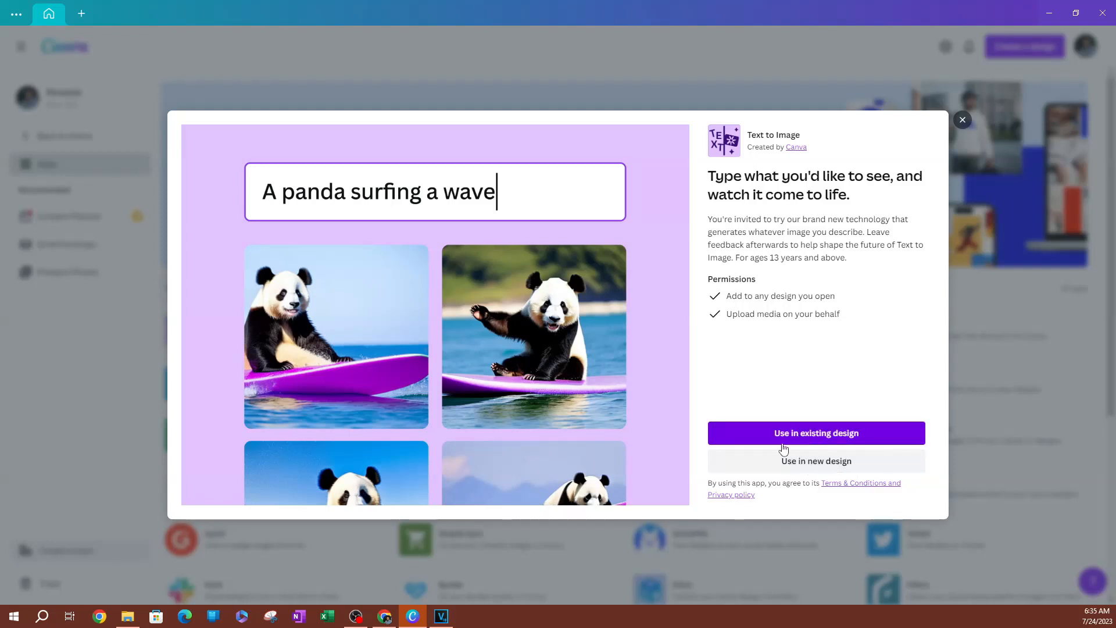
{"action": "left_click", "coordinate": [812, 462]}
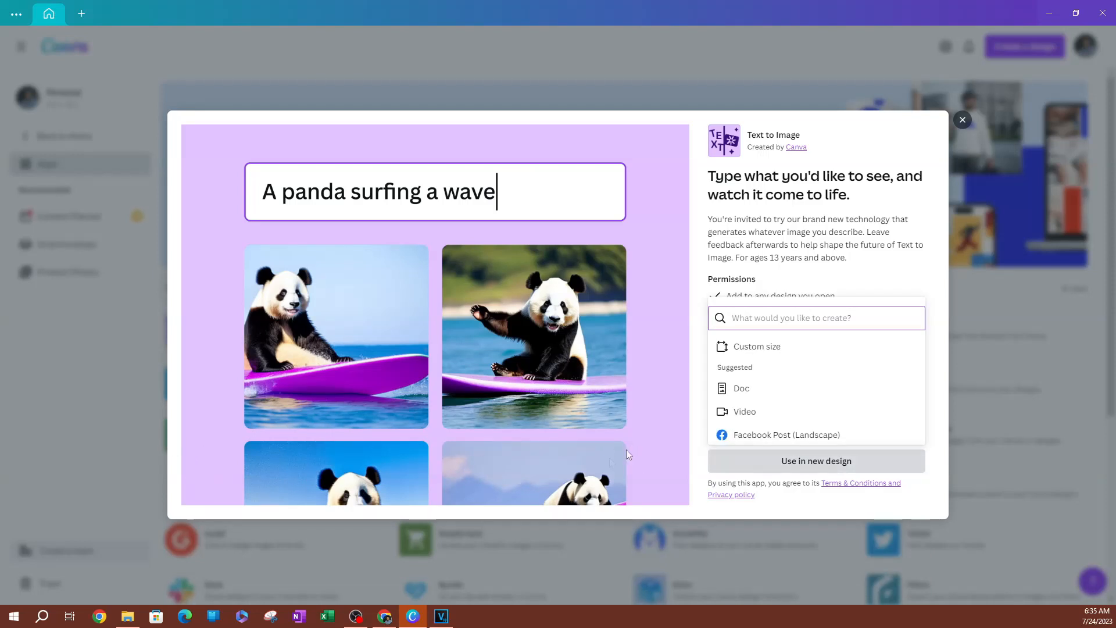
{"action": "left_click", "coordinate": [740, 389]}
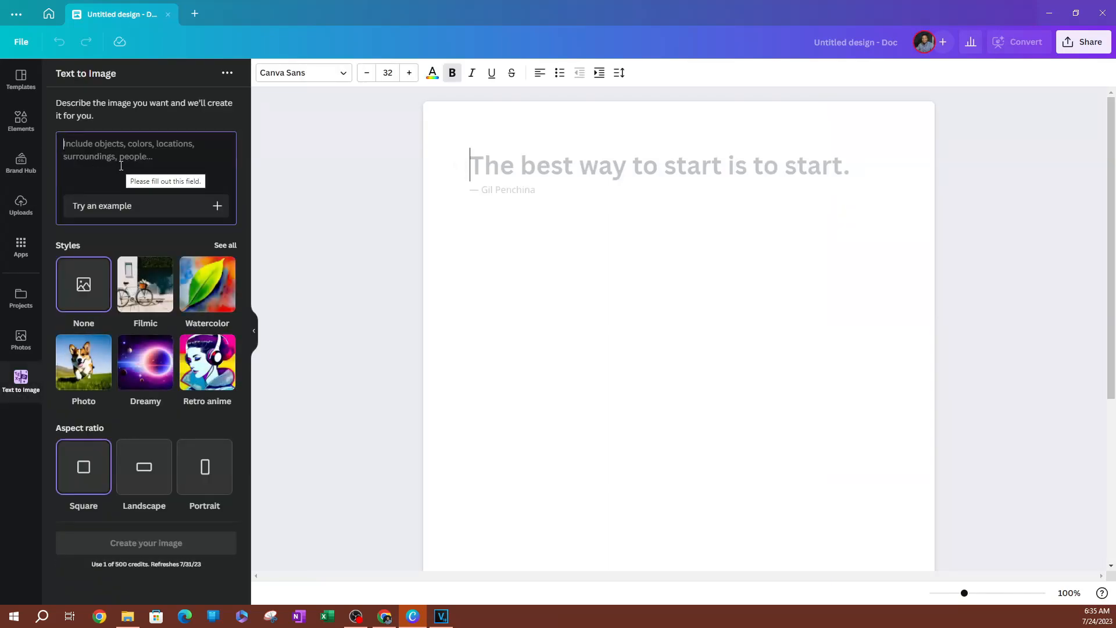
Generate images from the example prompt "A magical forest city from the future" with the Minimalist style and Landscape aspect ratio.
{"action": "left_click", "coordinate": [218, 207]}
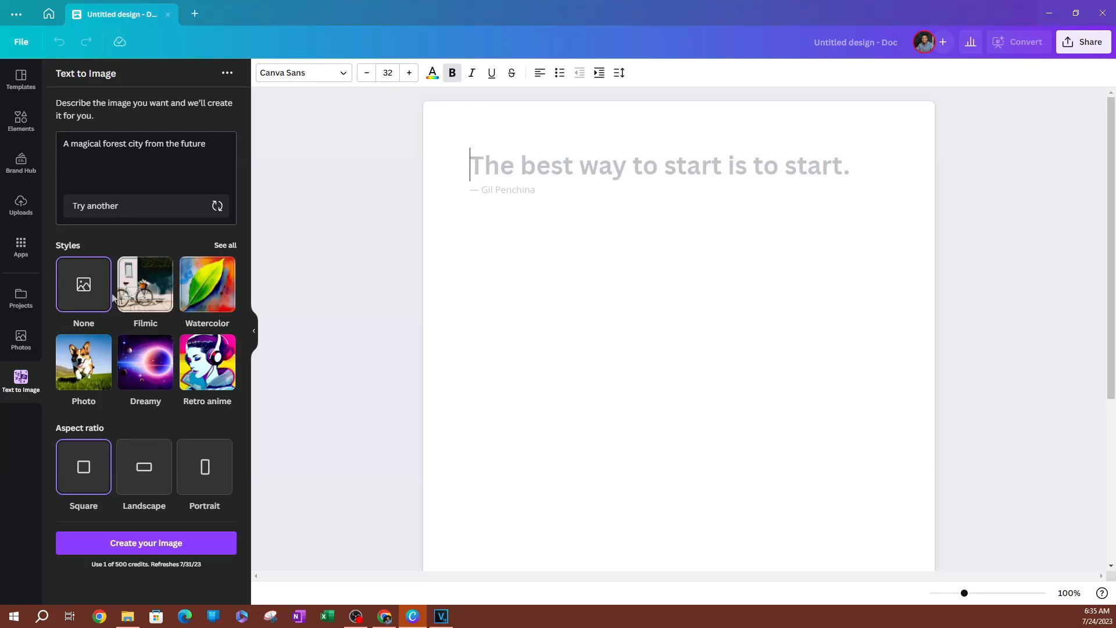
{"action": "left_click", "coordinate": [226, 246]}
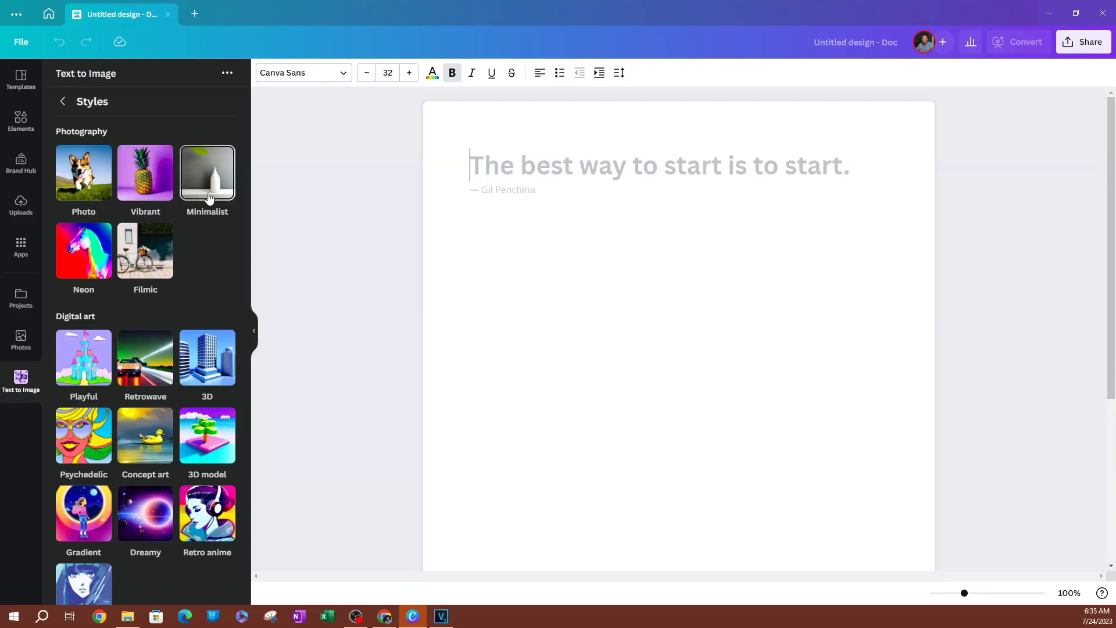
{"action": "left_click", "coordinate": [195, 199]}
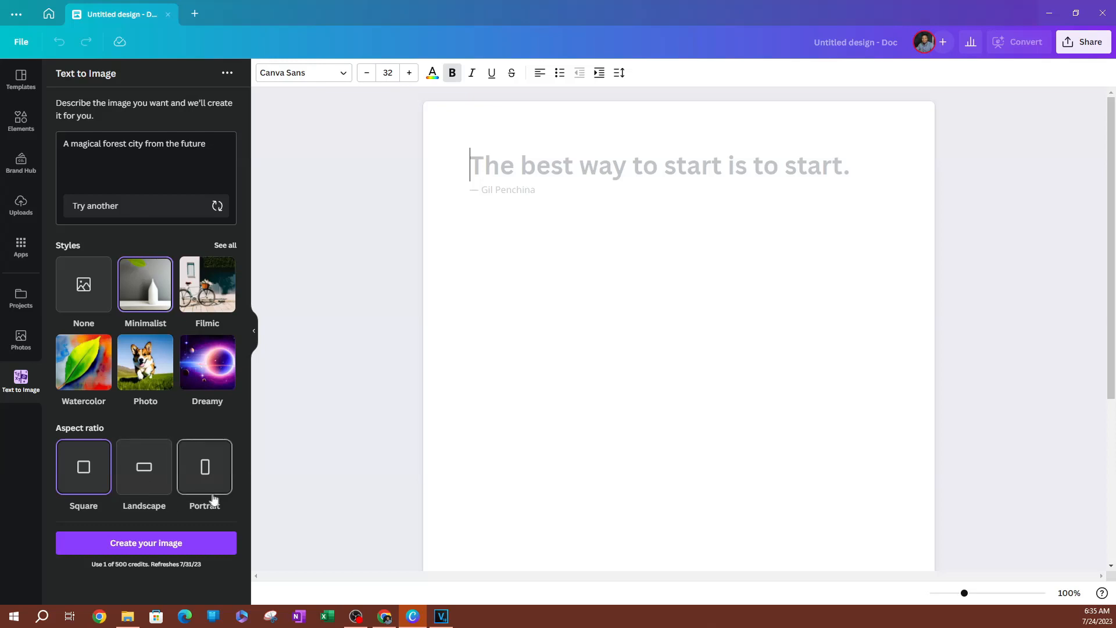
{"action": "left_click", "coordinate": [131, 477]}
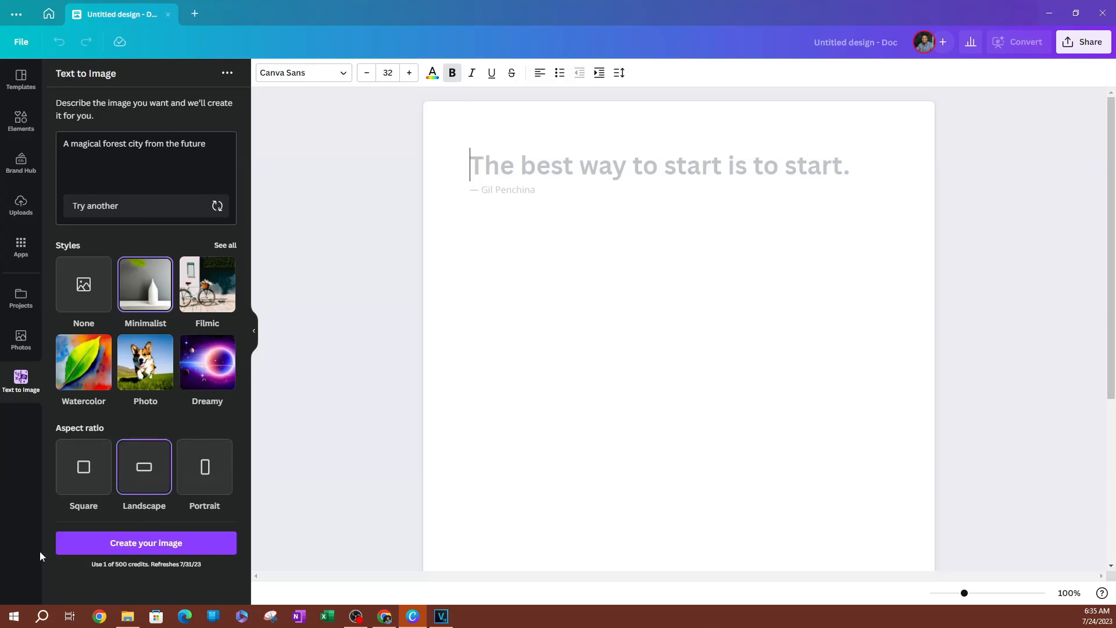
{"action": "left_click", "coordinate": [118, 549]}
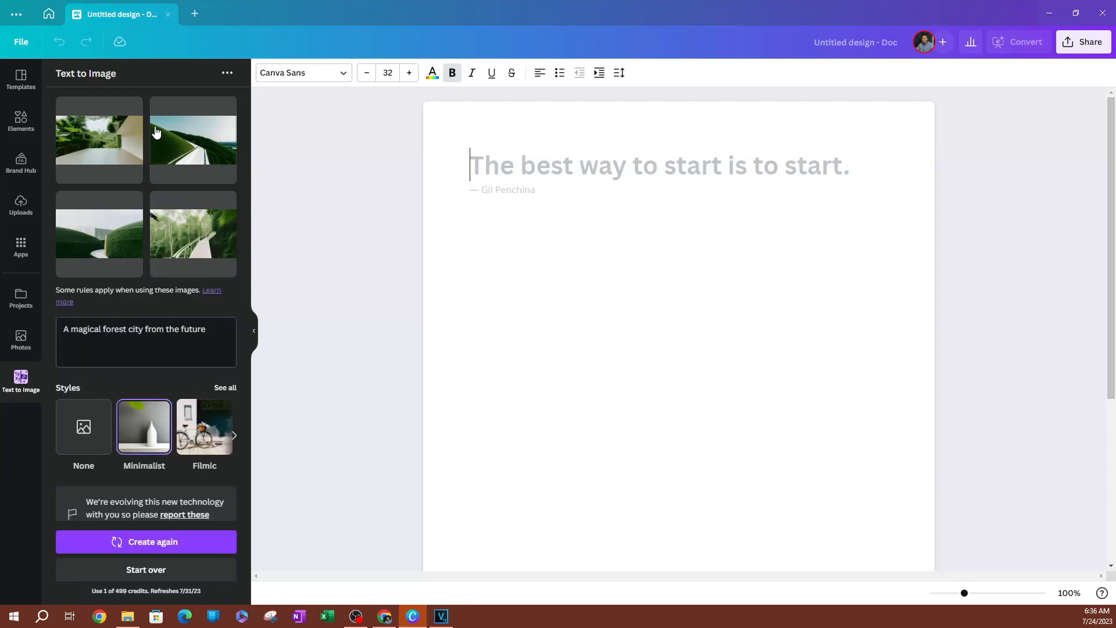
Add the generated images of the garden terrace and the forest walkway to the Doc.
{"action": "left_click", "coordinate": [113, 159]}
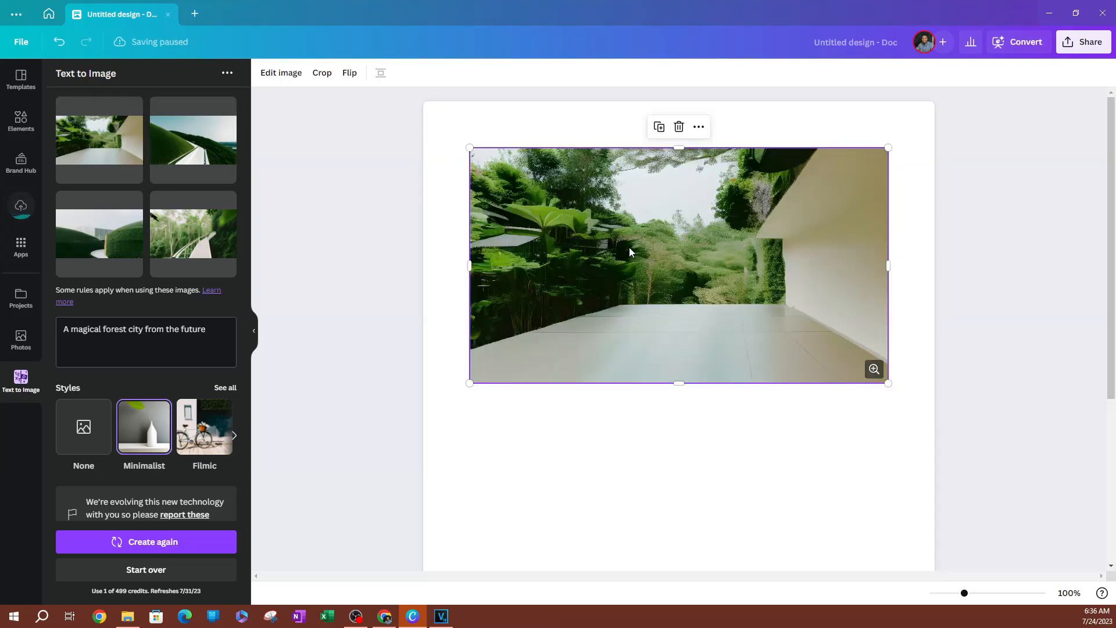
{"action": "left_click", "coordinate": [193, 234]}
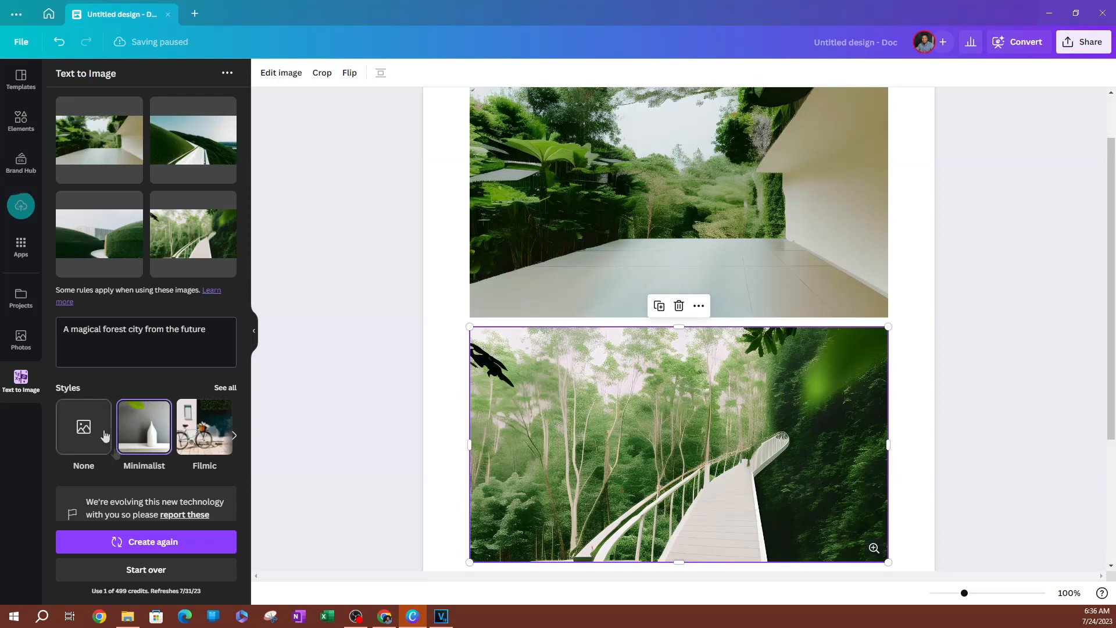
Generate a new set of images from the same prompt using the Filmic style.
{"action": "scroll", "coordinate": [105, 435], "scroll_direction": "down", "scroll_amount": 1}
{"action": "left_click", "coordinate": [233, 406]}
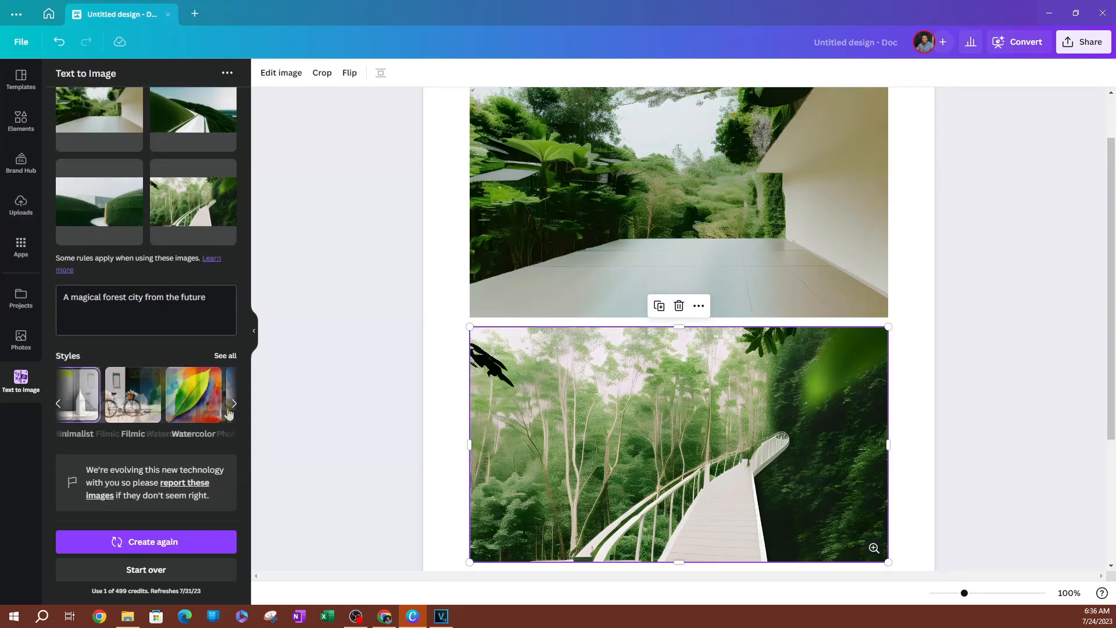
{"action": "left_click", "coordinate": [86, 405]}
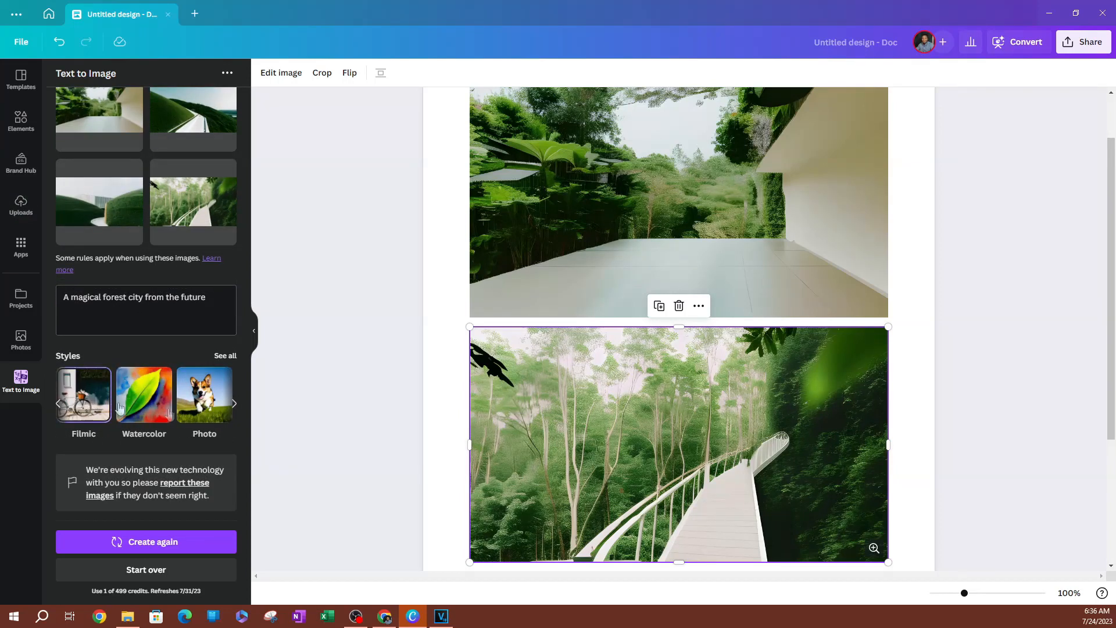
{"action": "left_click", "coordinate": [131, 543]}
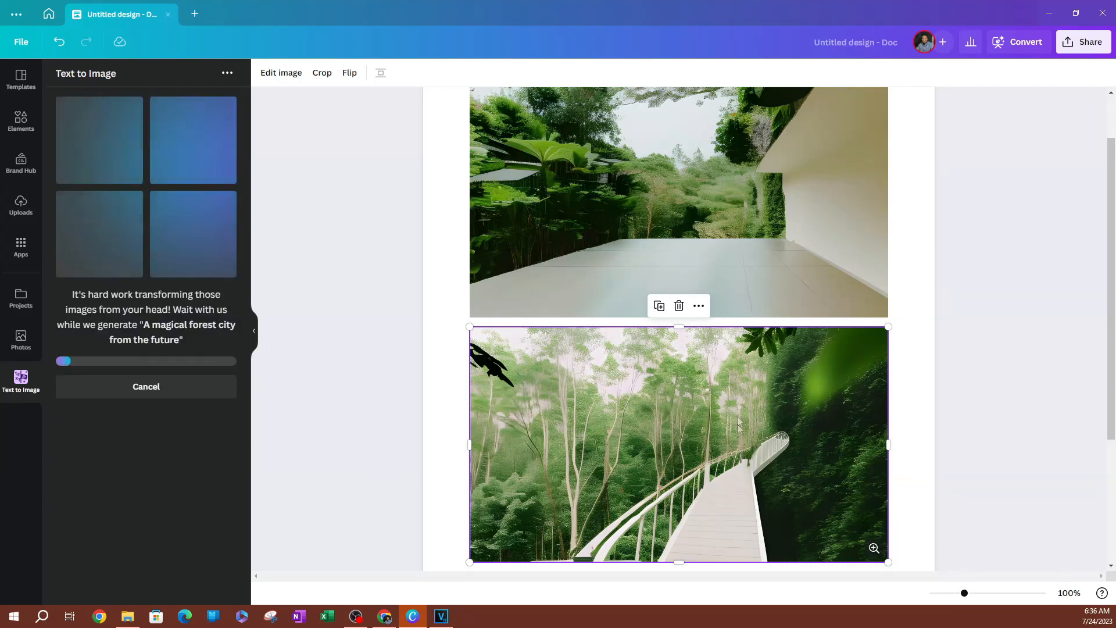
Delete the forest walkway image and the garden terrace image from the Doc.
{"action": "left_click", "coordinate": [678, 306]}
{"action": "scroll", "coordinate": [715, 338], "scroll_direction": "up", "scroll_amount": 1}
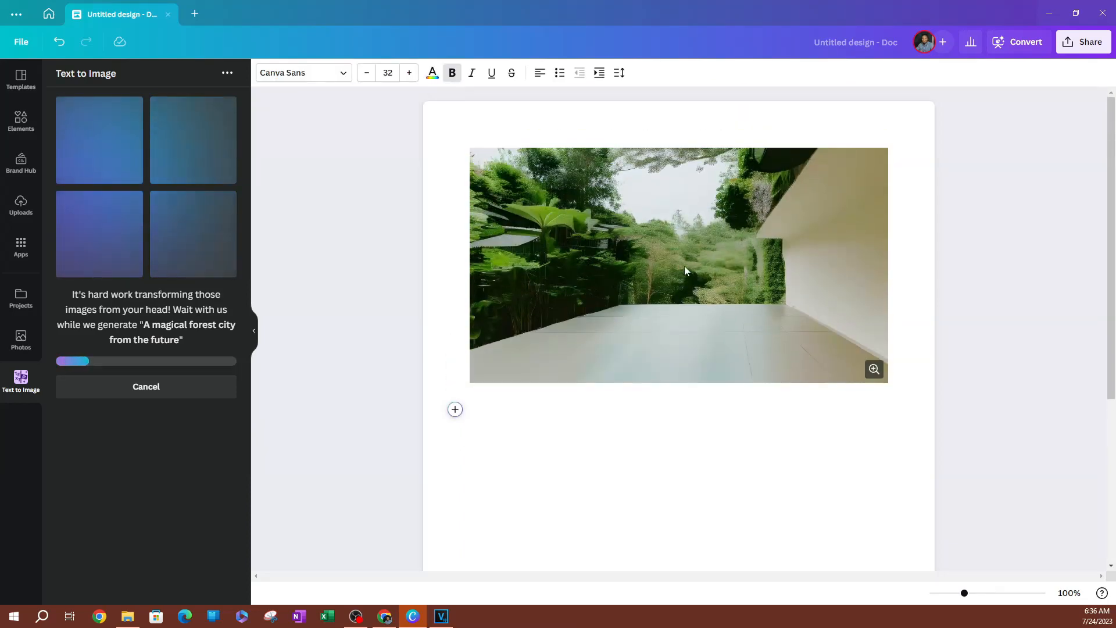
{"action": "left_click", "coordinate": [688, 267]}
{"action": "left_click", "coordinate": [678, 127]}
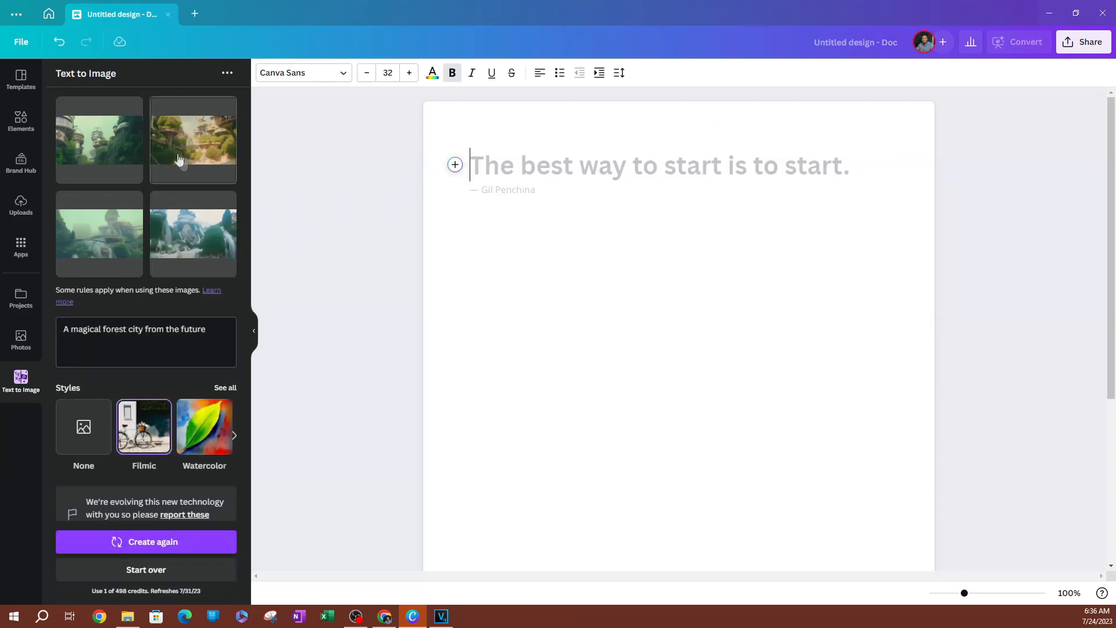
Add the Filmic images of the golden treetop city and the tower with waterfalls to the Doc.
{"action": "left_click", "coordinate": [186, 137]}
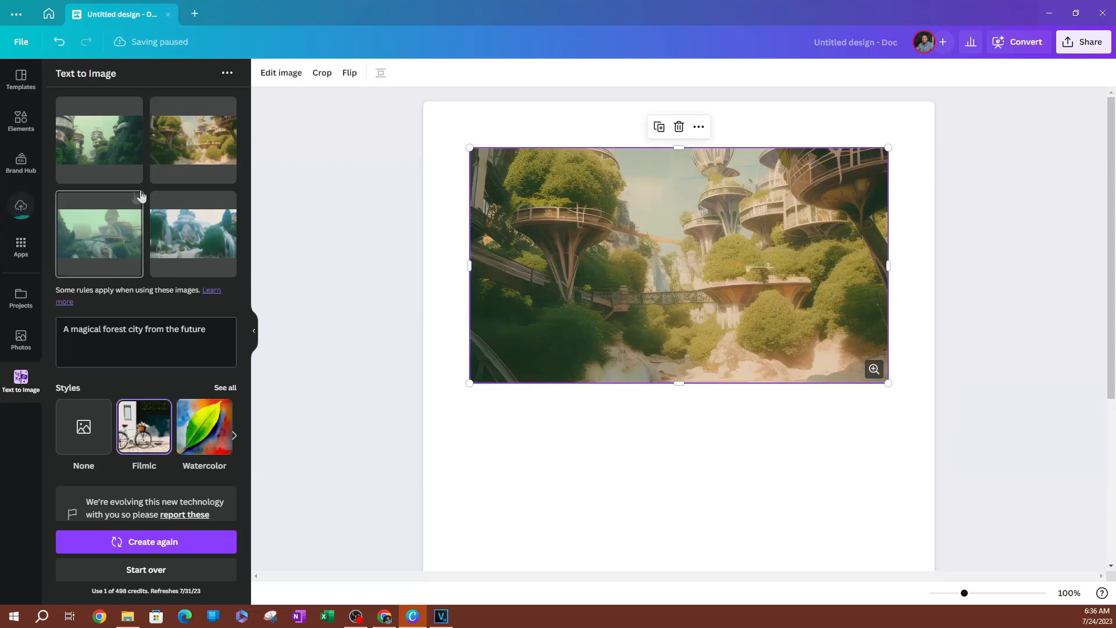
{"action": "scroll", "coordinate": [117, 265], "scroll_direction": "down", "scroll_amount": 1}
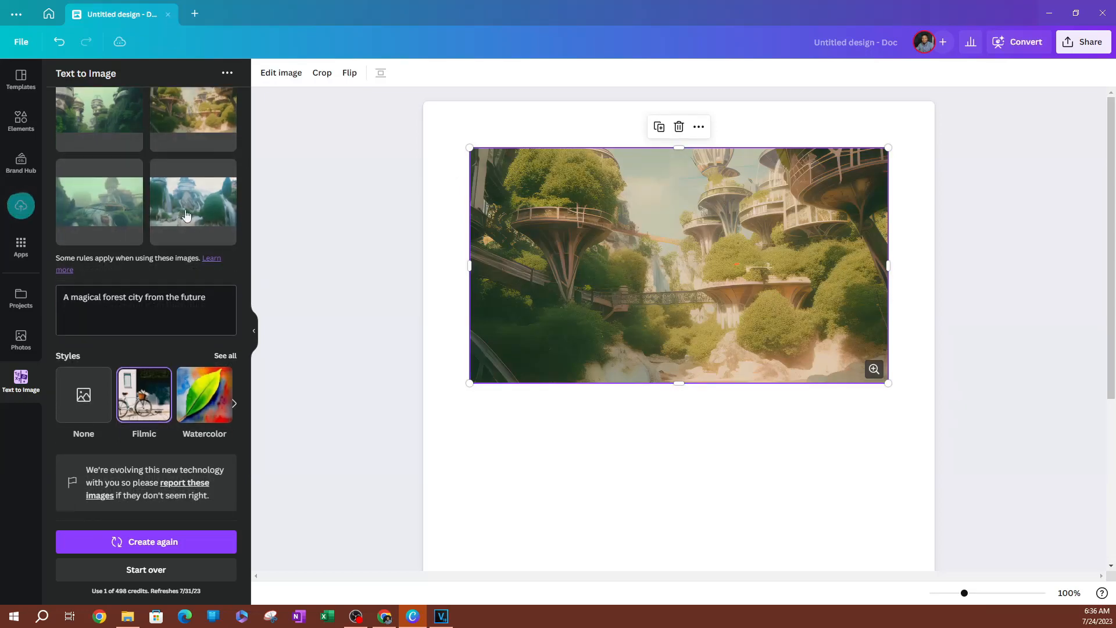
{"action": "left_click", "coordinate": [191, 208]}
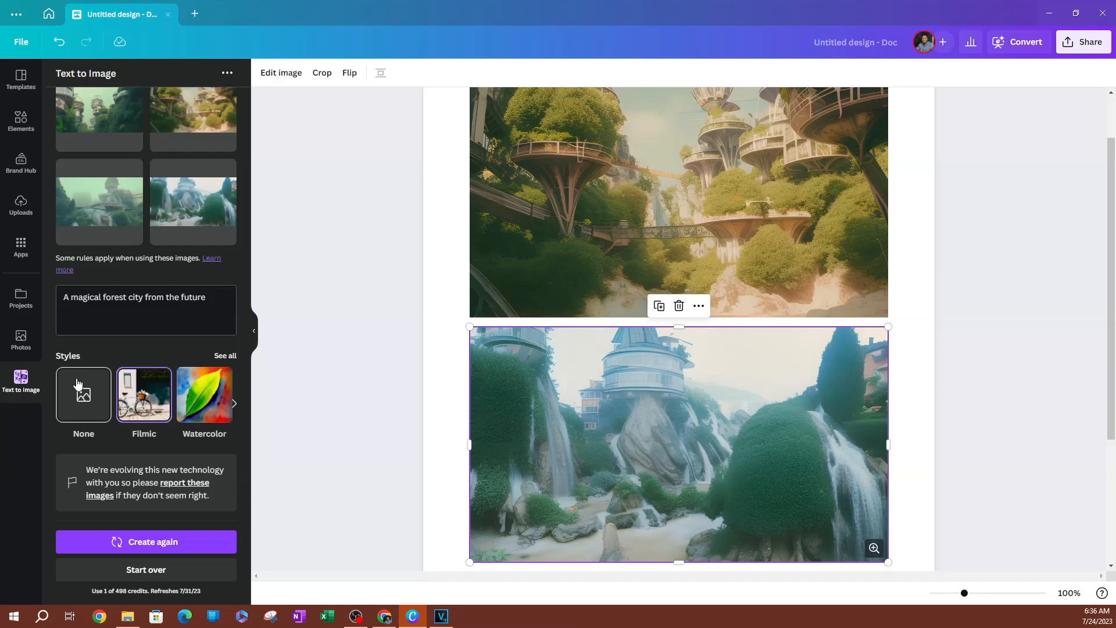
Start over with a blank image description and fill it with a suggested example prompt.
{"action": "left_click", "coordinate": [137, 571]}
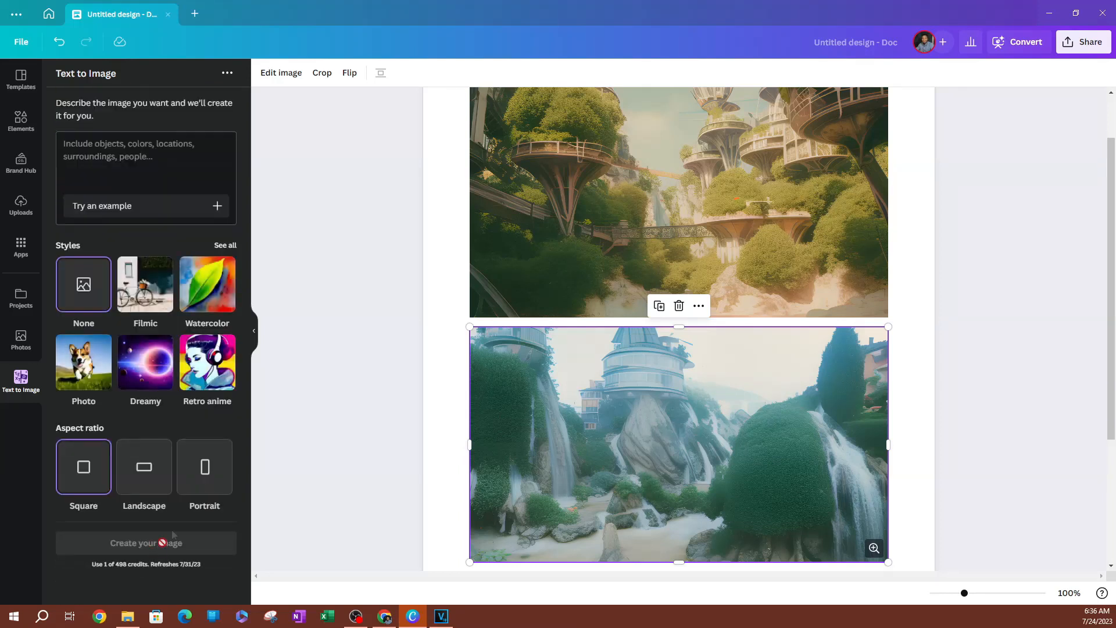
{"action": "left_click", "coordinate": [104, 206]}
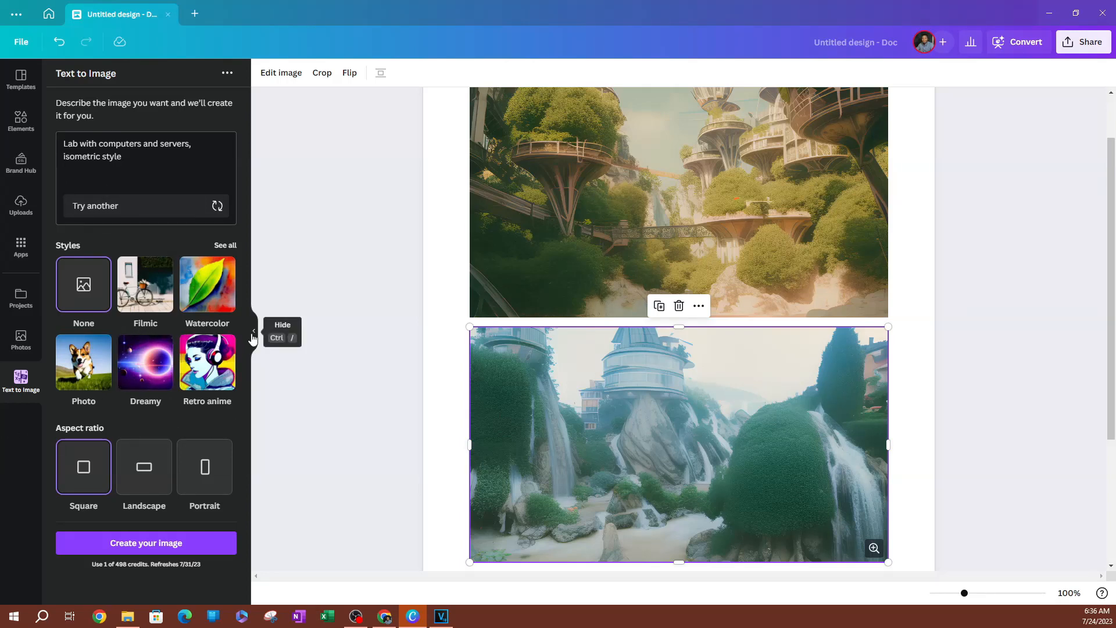
Browse the full list of image styles across Photography, Digital art and Fine art, and return to the prompt settings.
{"action": "left_click", "coordinate": [225, 244]}
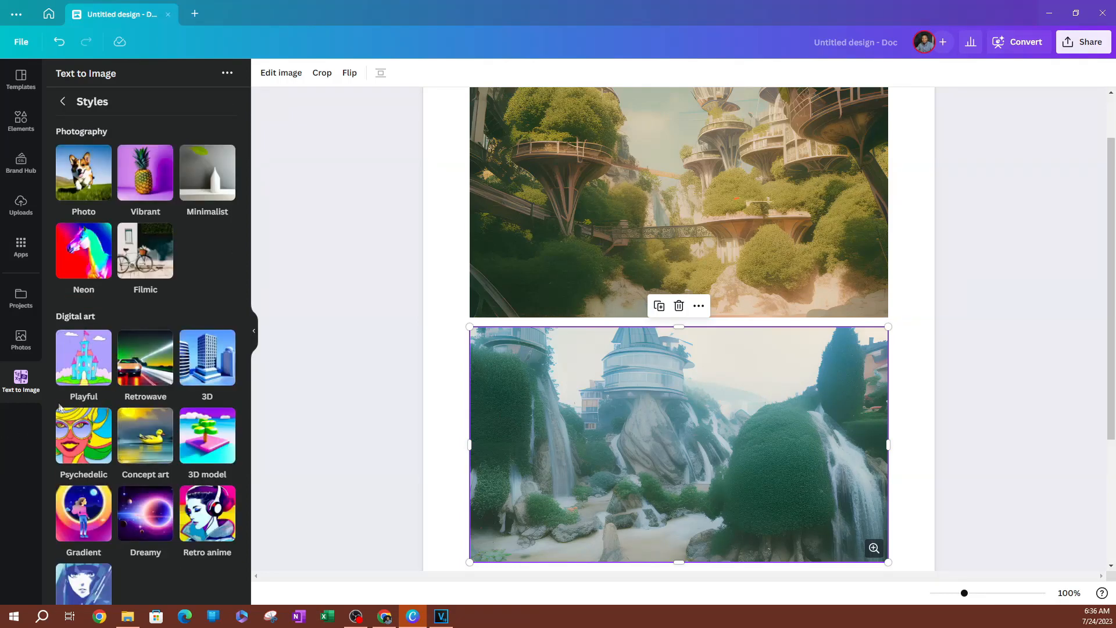
{"action": "scroll", "coordinate": [99, 445], "scroll_direction": "down", "scroll_amount": 4}
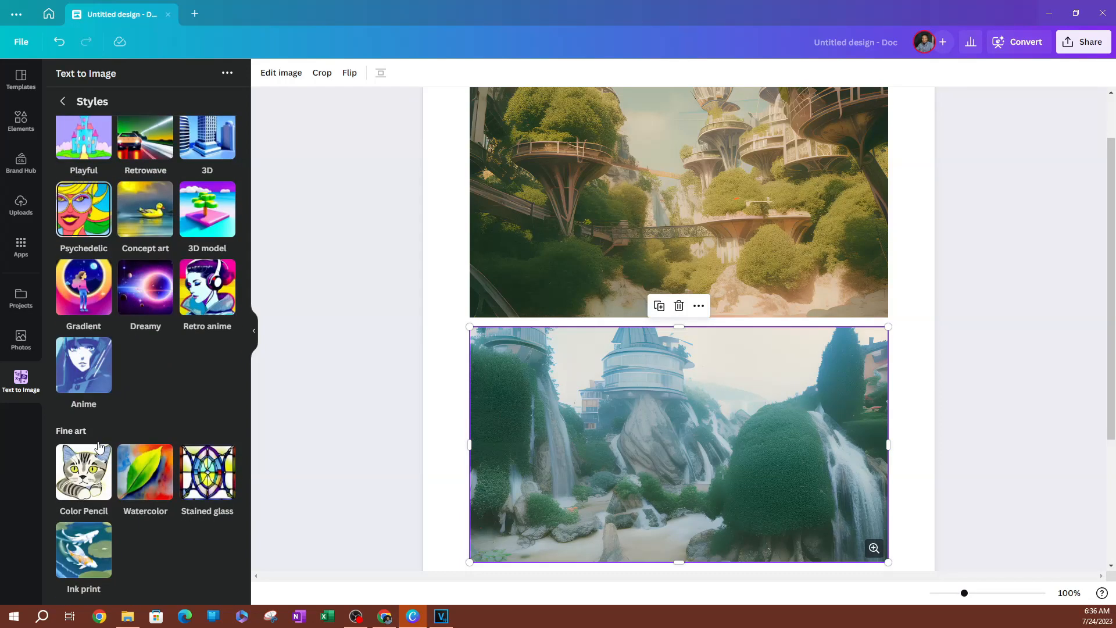
{"action": "scroll", "coordinate": [104, 444], "scroll_direction": "up", "scroll_amount": 2}
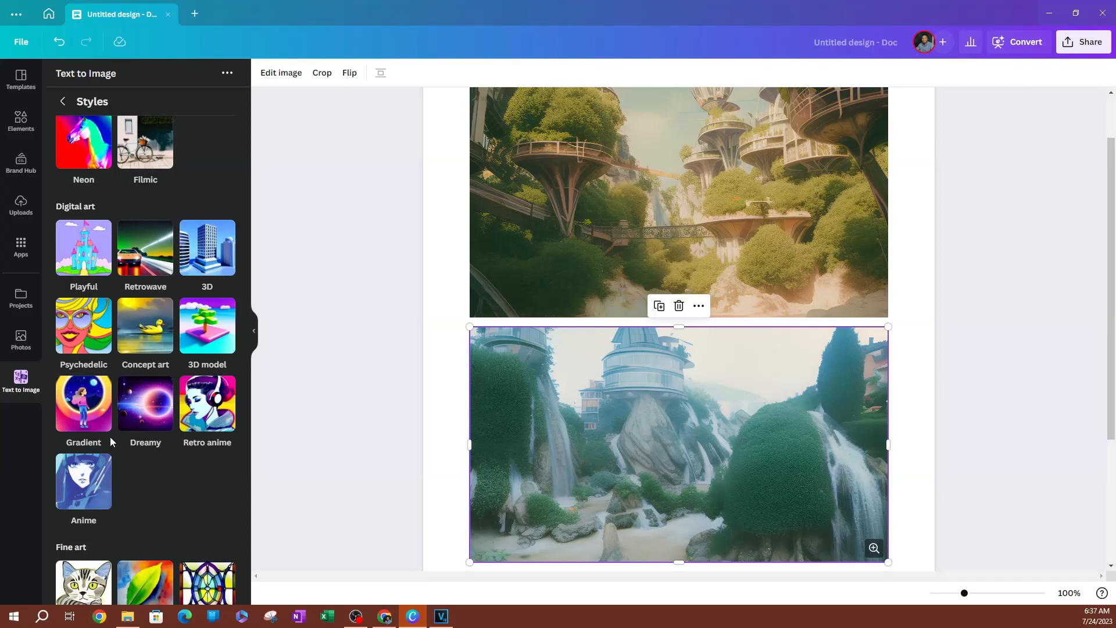
{"action": "scroll", "coordinate": [91, 407], "scroll_direction": "up", "scroll_amount": 2}
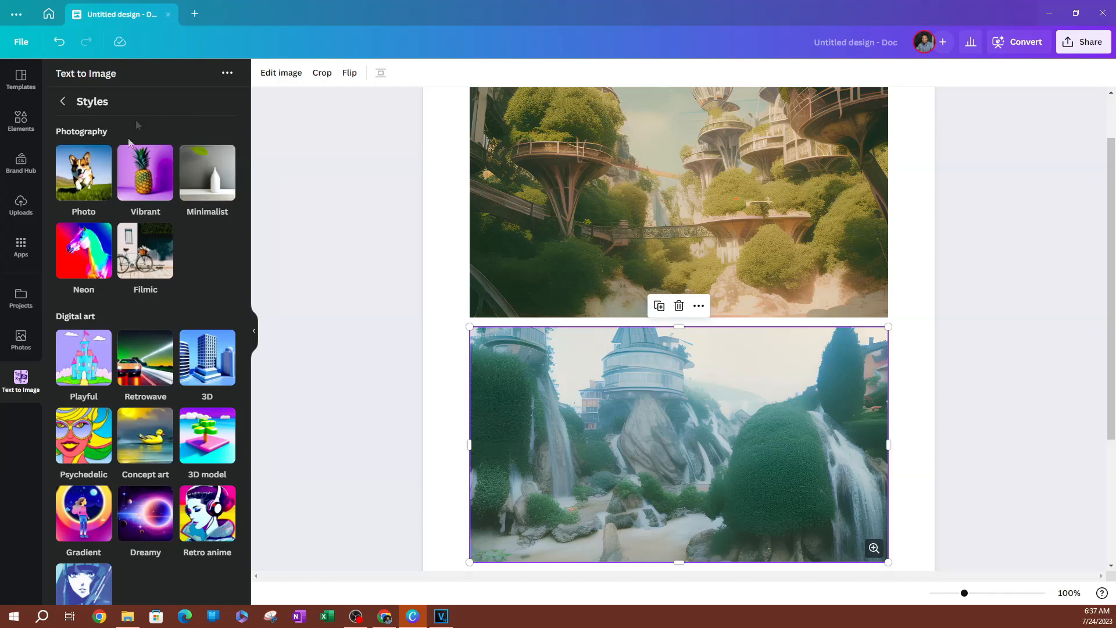
{"action": "left_click", "coordinate": [61, 102]}
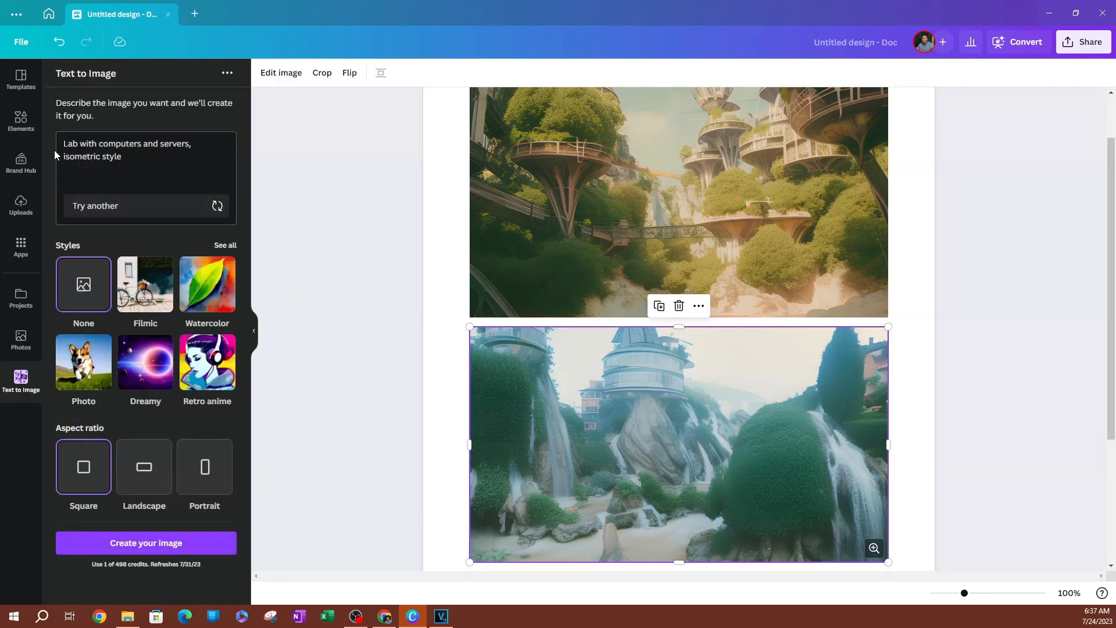